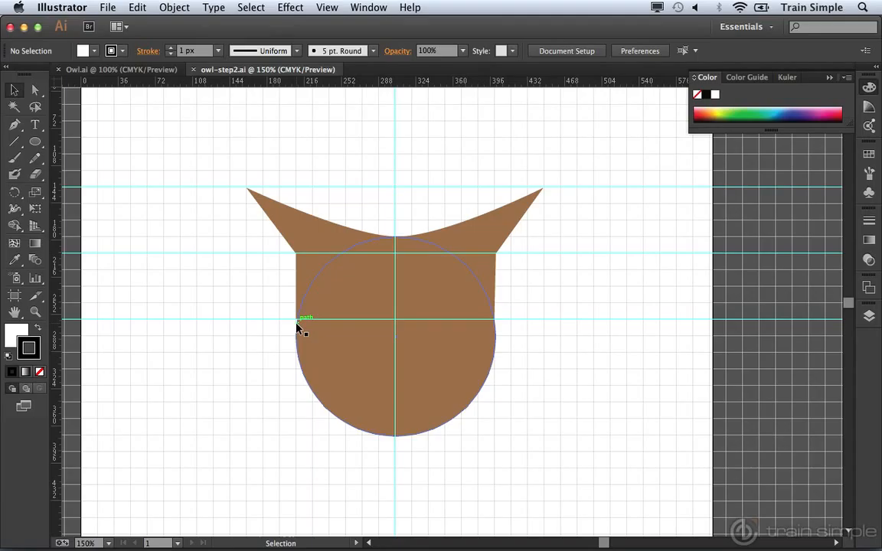
# Step: Hide the guides over the owl artwork
pyautogui.click(334, 6)
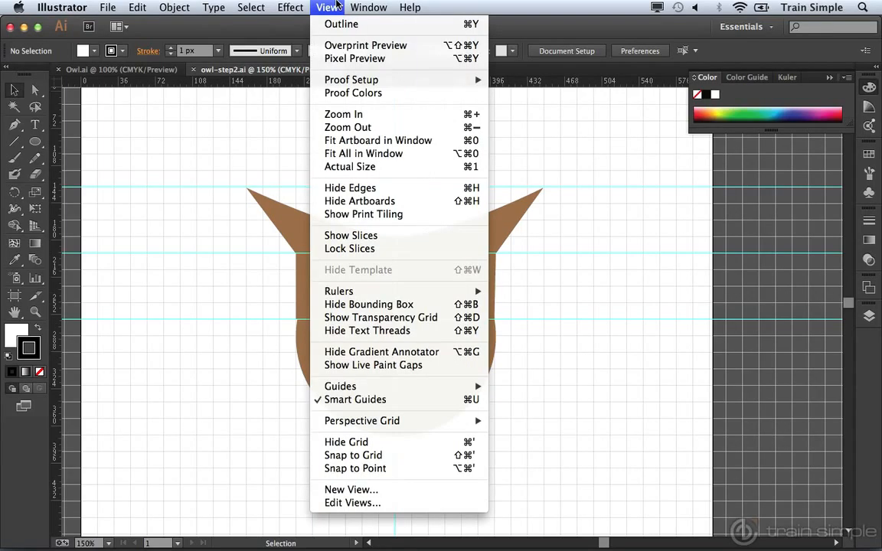
pyautogui.moveTo(369, 391)
pyautogui.click(507, 387)
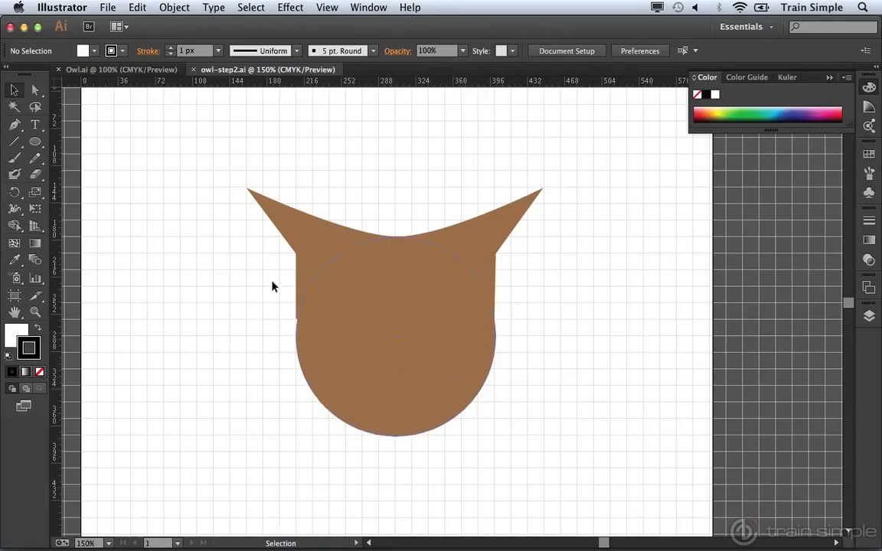
# Step: Nudge both bottom anchor points of the horned head shape down seven increments so its sides meet the body circle
pyautogui.click(36, 91)
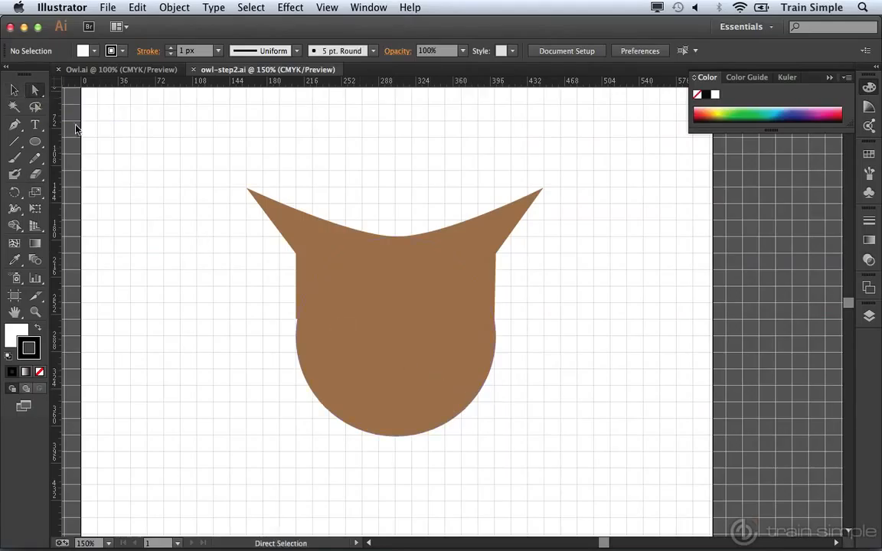
pyautogui.click(295, 321)
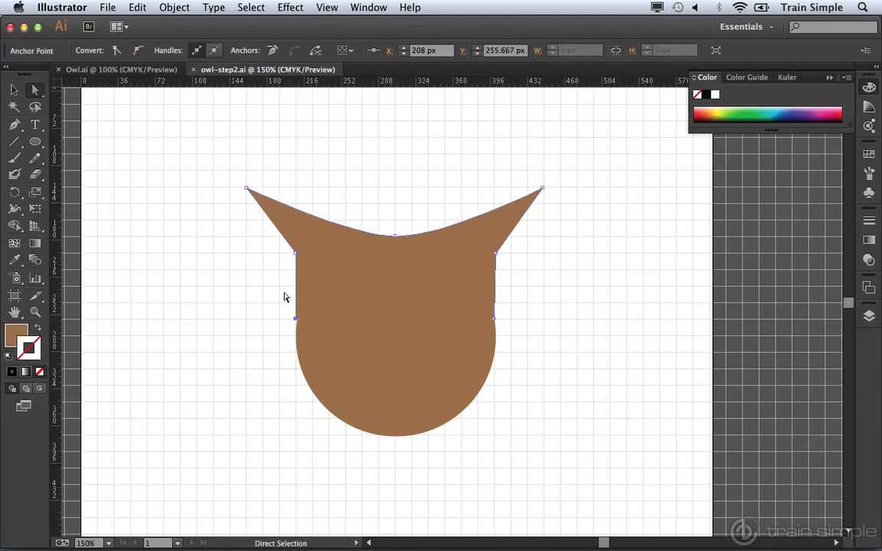
pyautogui.keyDown('shift'); pyautogui.click(493, 320); pyautogui.keyUp('shift')
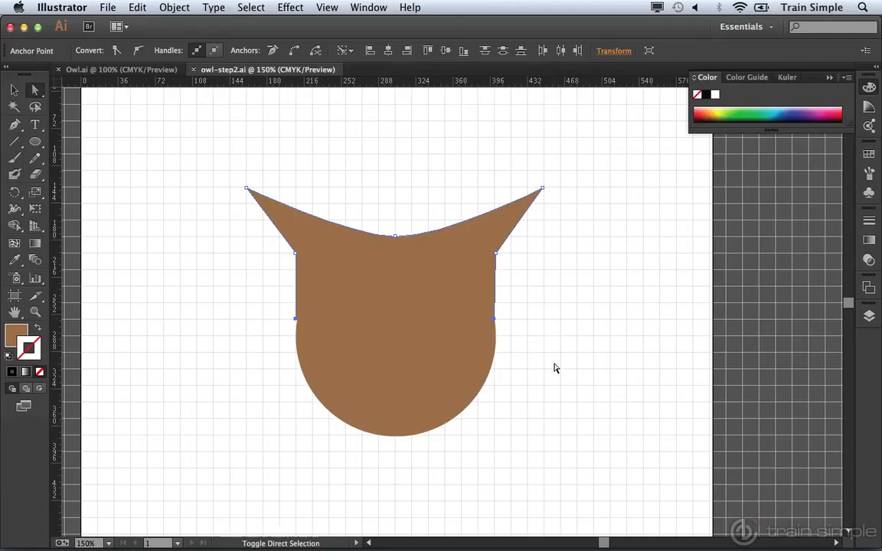
pyautogui.press('Down')
pyautogui.press('Down')
pyautogui.press('Down')
pyautogui.press('Down')
pyautogui.press('Down')
pyautogui.press('Down')
pyautogui.press('Down')
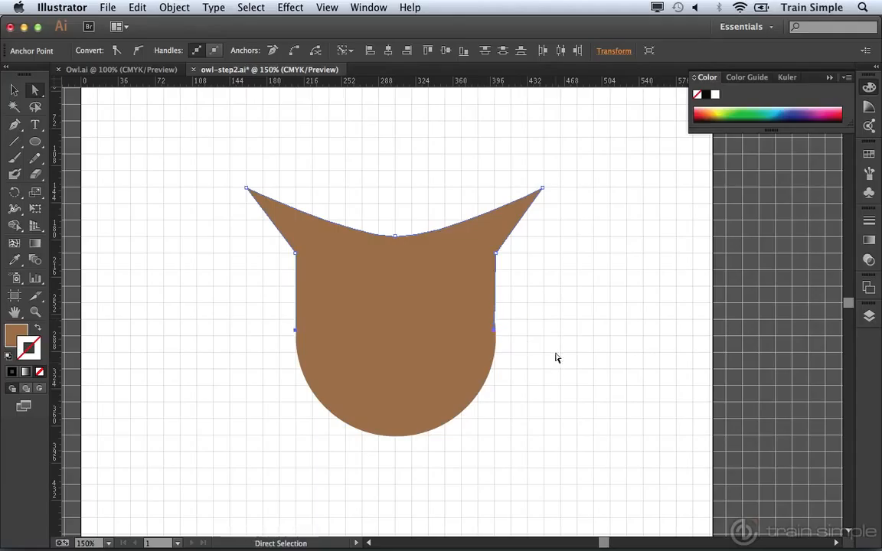
pyautogui.click(510, 298)
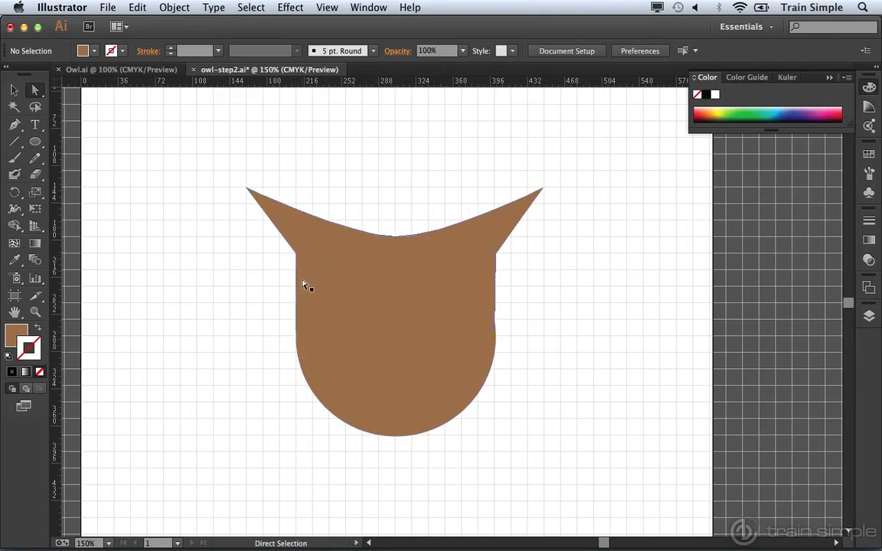
# Step: Nudge the head shape's bottom-right anchor point one increment to the right to align with the circle's edge
pyautogui.click(496, 331)
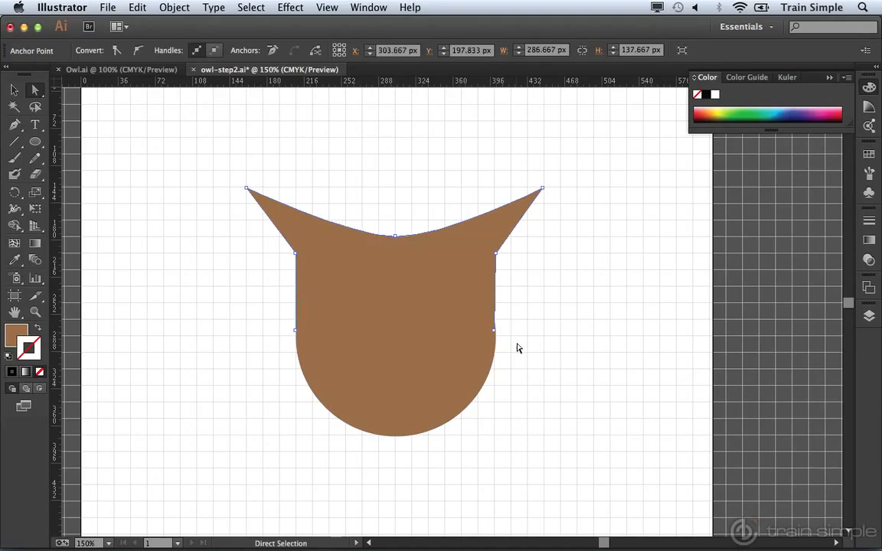
pyautogui.click(494, 330)
pyautogui.press('Right')
pyautogui.click(543, 338)
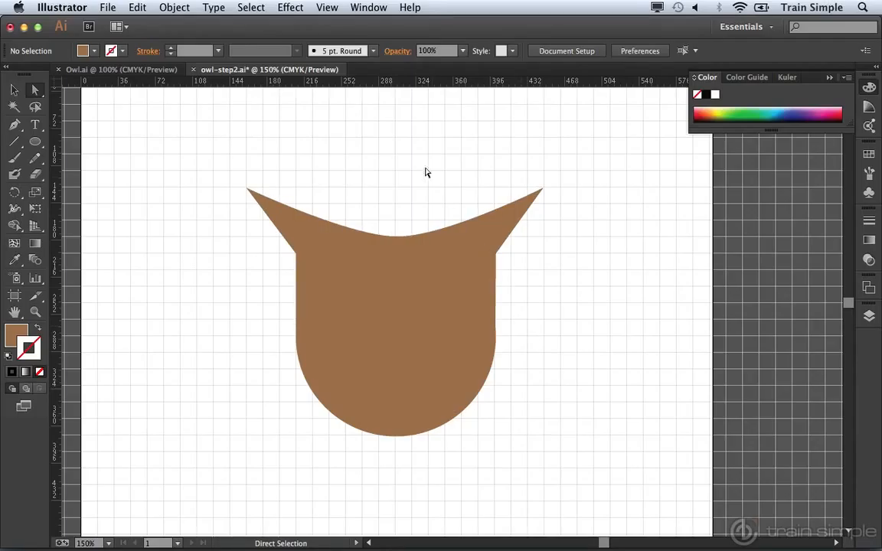
# Step: Show the guides again over the owl artwork
pyautogui.click(327, 7)
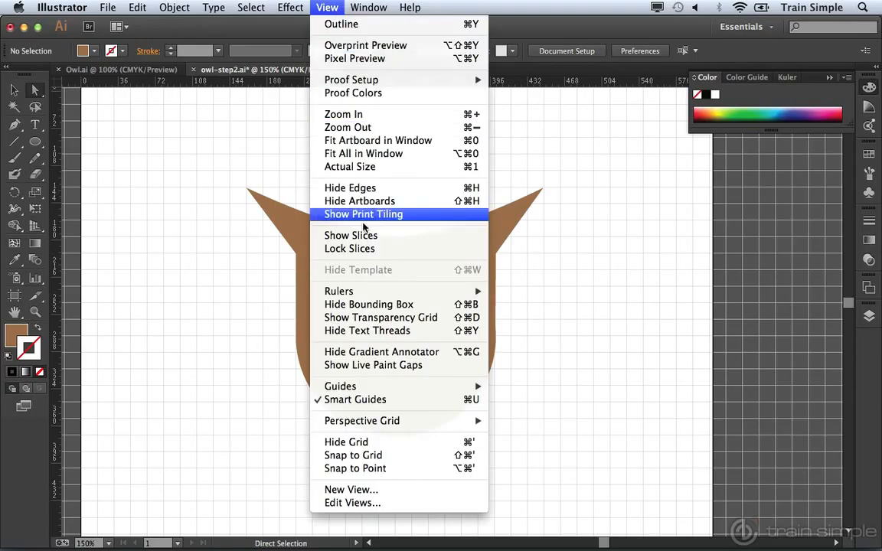
pyautogui.moveTo(380, 387)
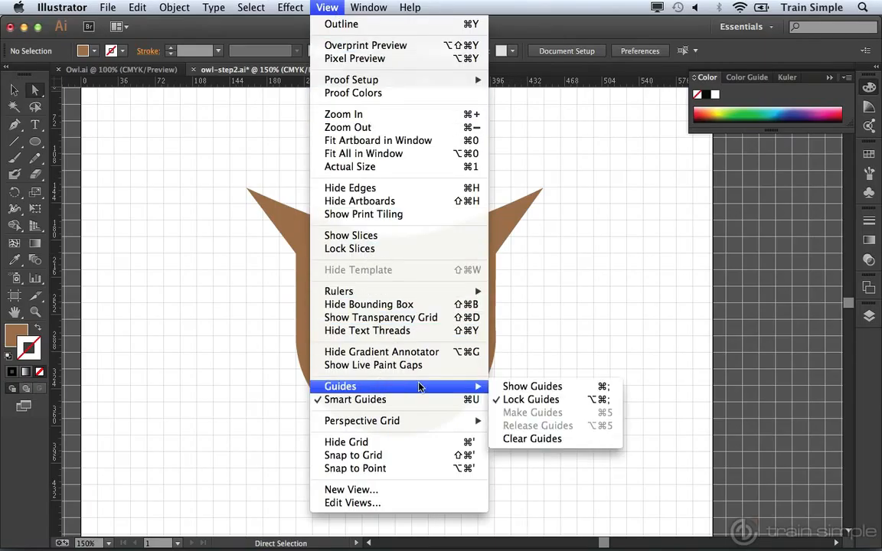
pyautogui.click(518, 387)
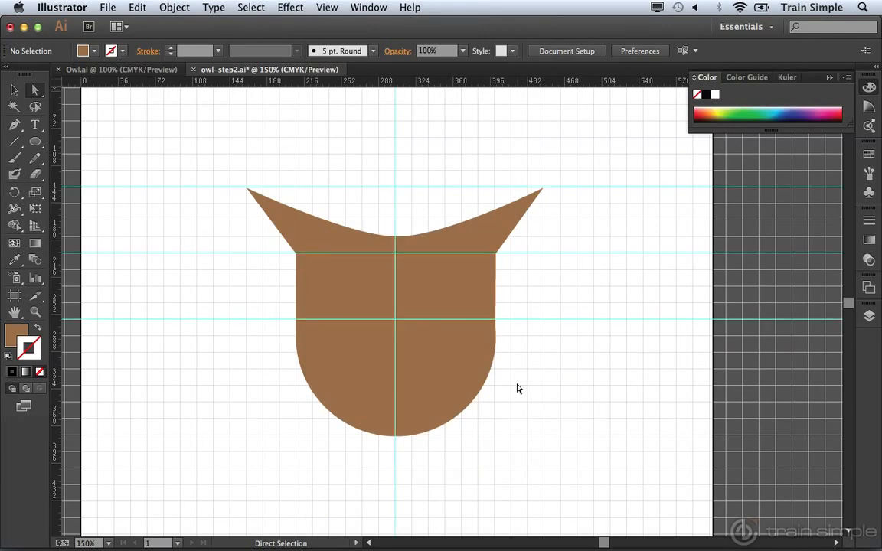
# Step: Draw a circle about 61 px wide, filled with the lightest gray, between the two lower guides on the owl's left half
pyautogui.click(36, 144)
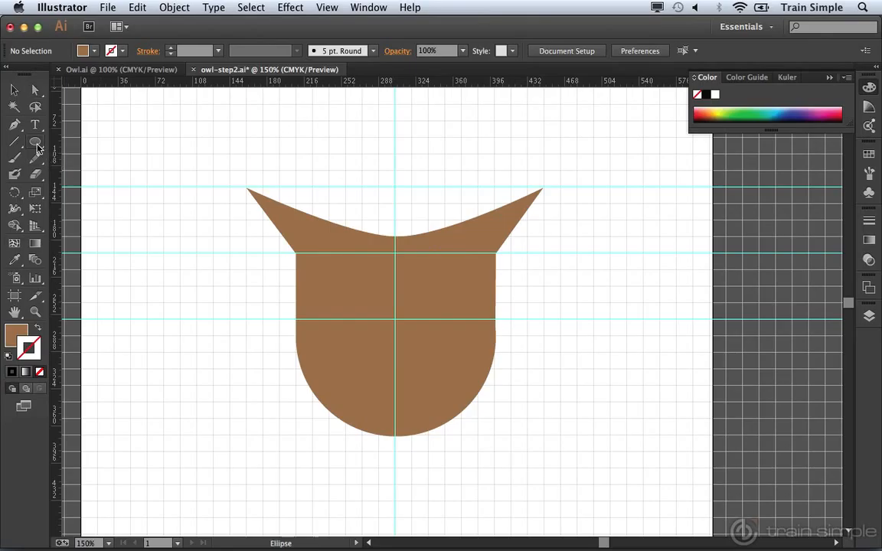
pyautogui.click(94, 51)
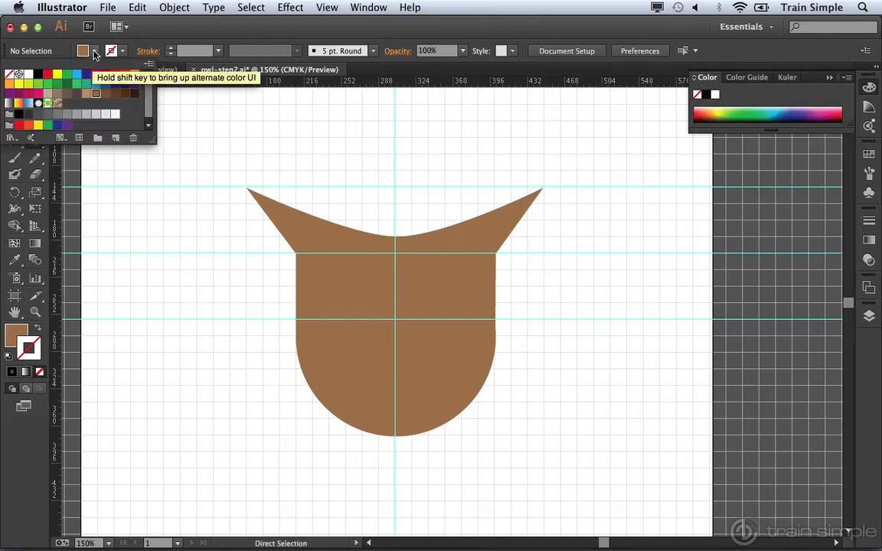
pyautogui.click(115, 114)
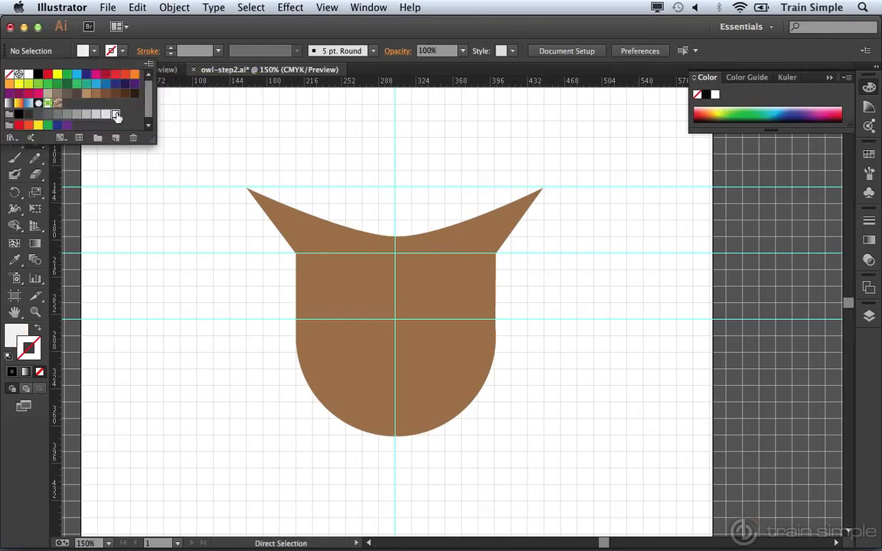
pyautogui.click(338, 281)
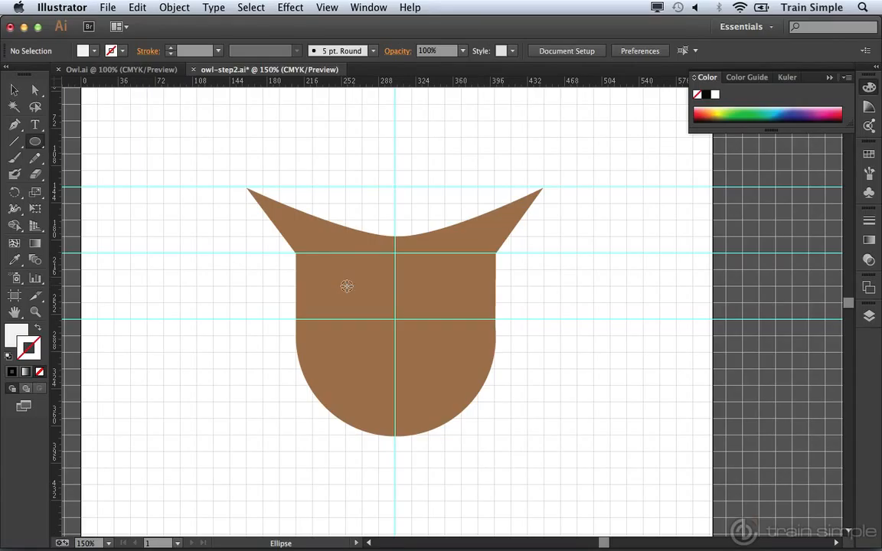
pyautogui.moveTo(347, 286); pyautogui.dragTo(378, 315)
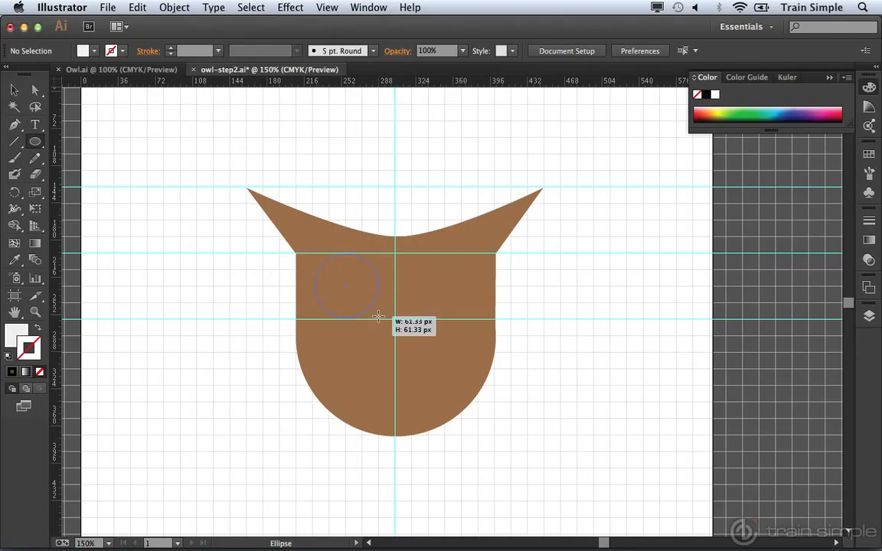
pyautogui.moveTo(378, 315); pyautogui.dragTo(378, 316)
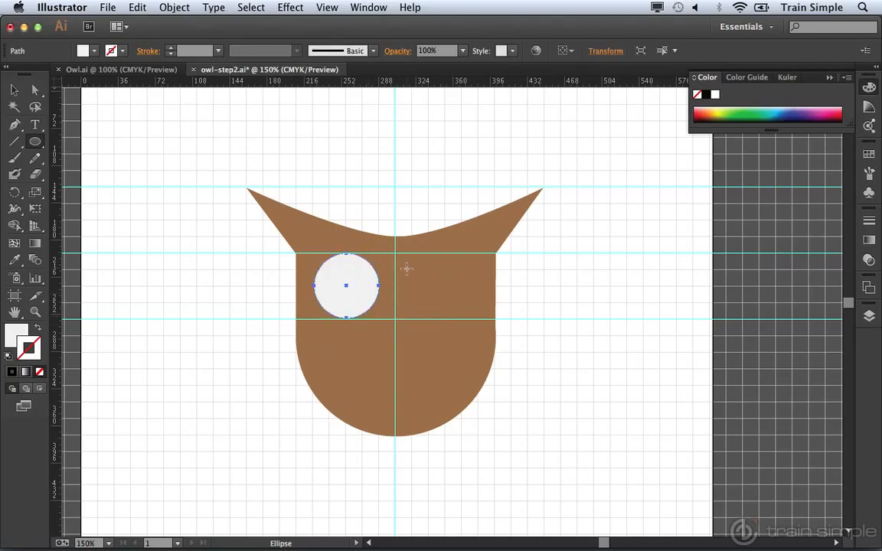
# Step: Paste a copy of the light gray eye circle in place and fill it with light brown
pyautogui.press('a')
pyautogui.click(137, 8)
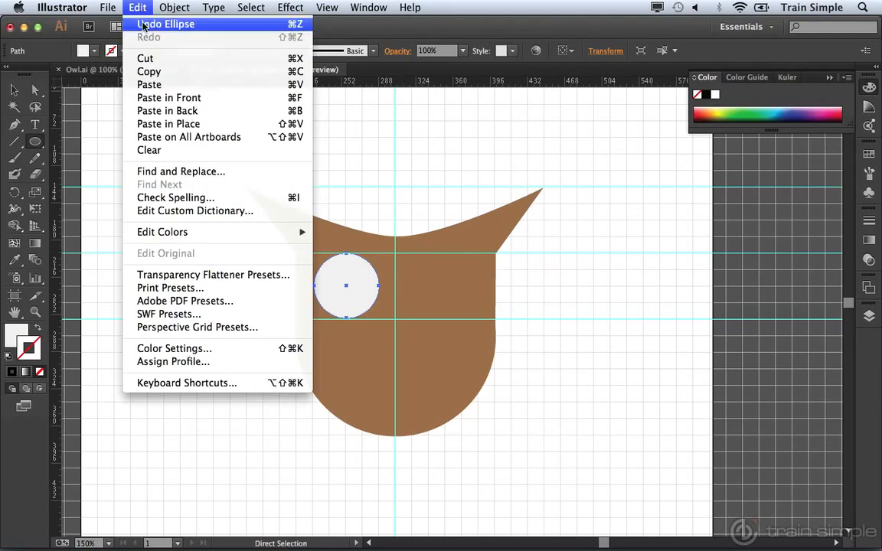
pyautogui.click(154, 124)
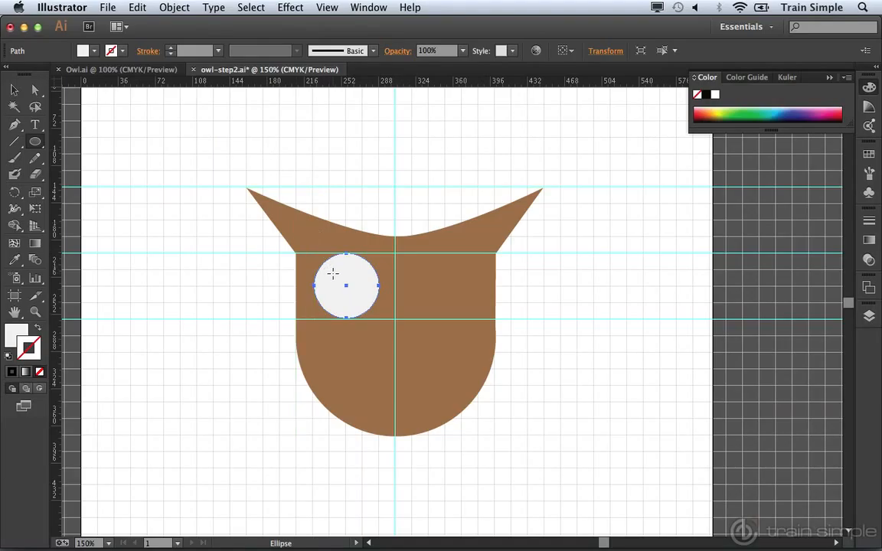
pyautogui.click(95, 51)
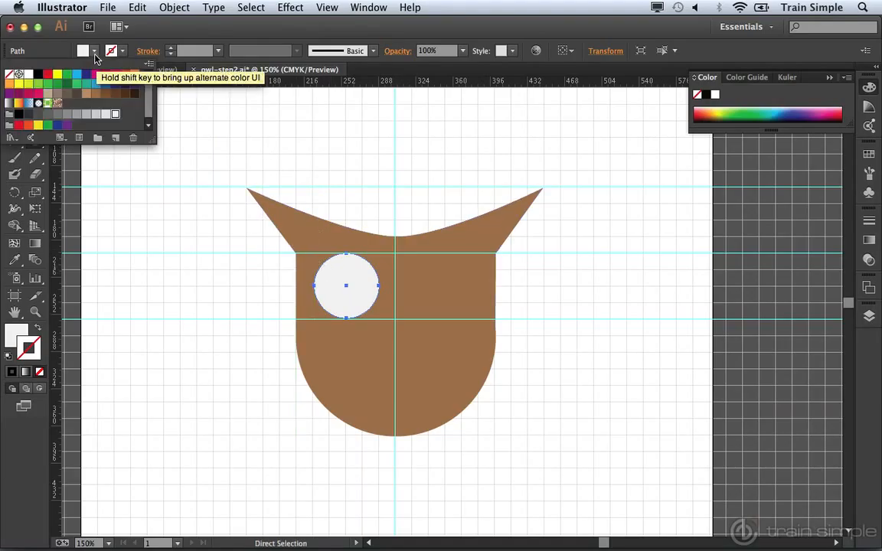
pyautogui.click(86, 94)
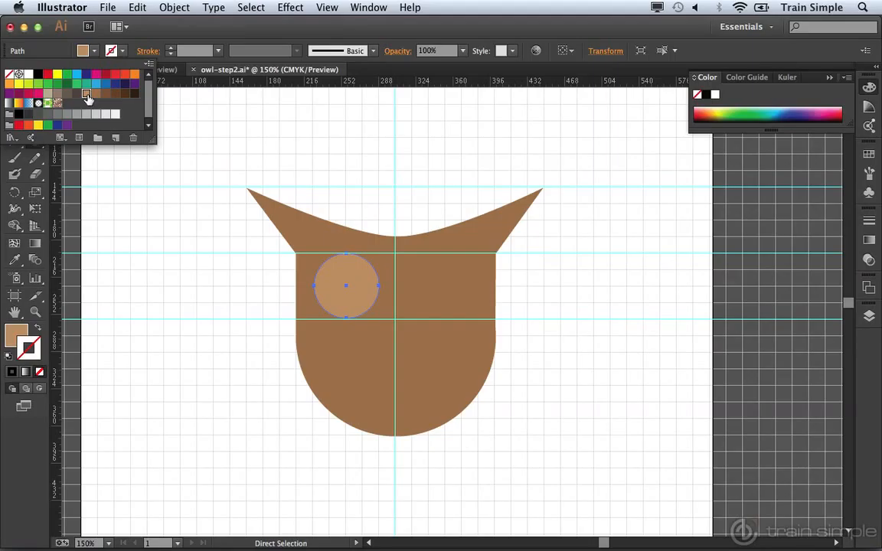
pyautogui.click(170, 163)
# Step: Scale the light brown circle down slightly about its center, leaving a thin light gray ring around it
pyautogui.click(35, 91)
pyautogui.click(16, 91)
pyautogui.press('super+space')
pyautogui.click(365, 288)
pyautogui.click(472, 302)
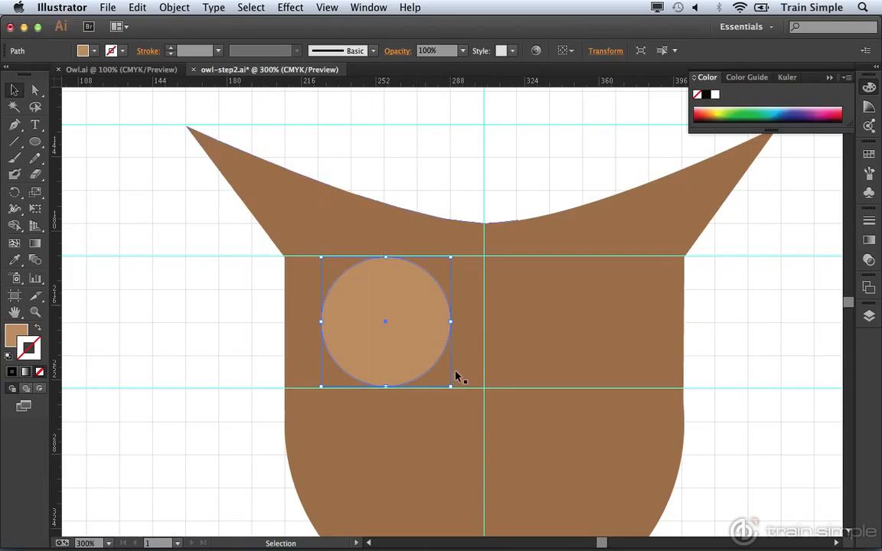
pyautogui.moveTo(450, 385); pyautogui.dragTo(445, 382)
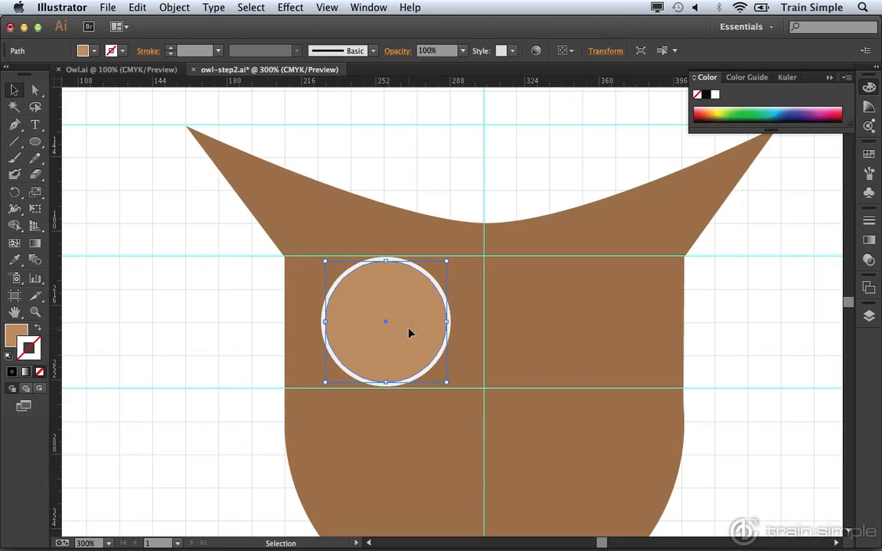
# Step: Paste a copy of the light brown circle in place and fill it with black
pyautogui.press('super+c')
pyautogui.press('super+f')
pyautogui.click(137, 7)
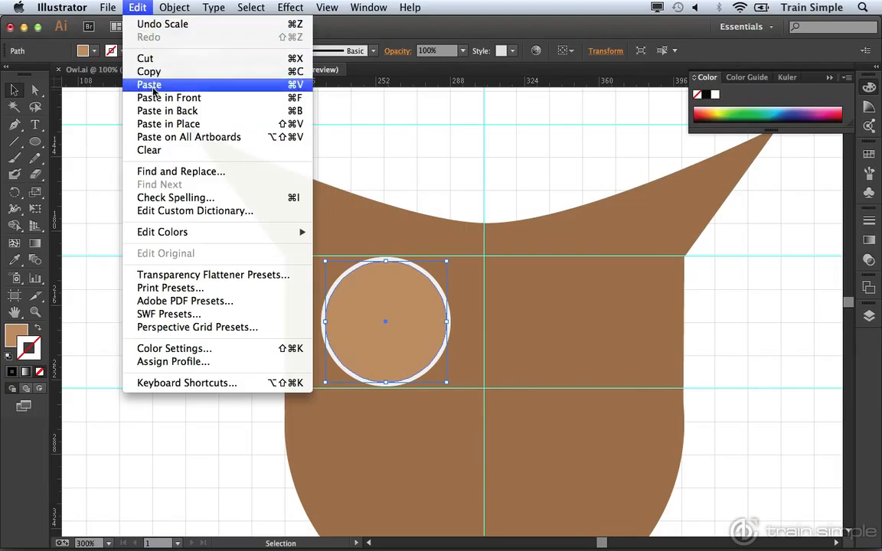
pyautogui.click(161, 124)
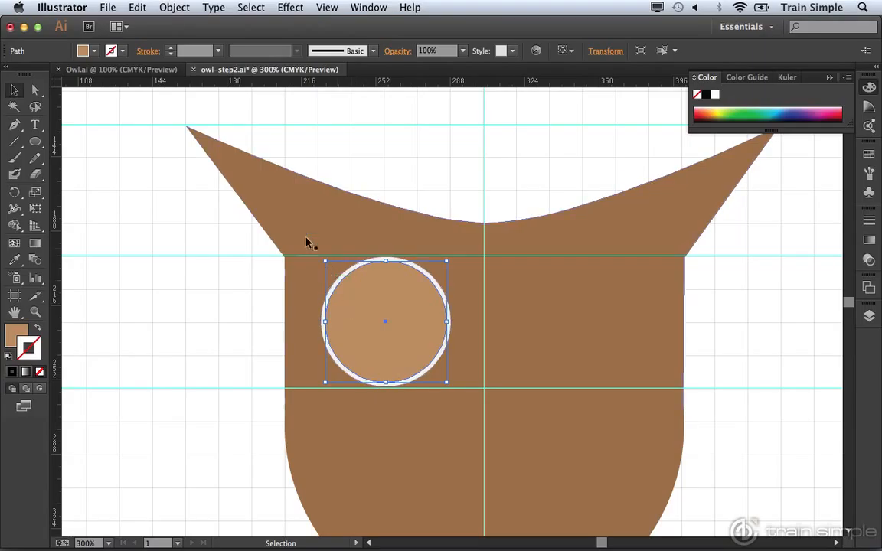
pyautogui.click(85, 51)
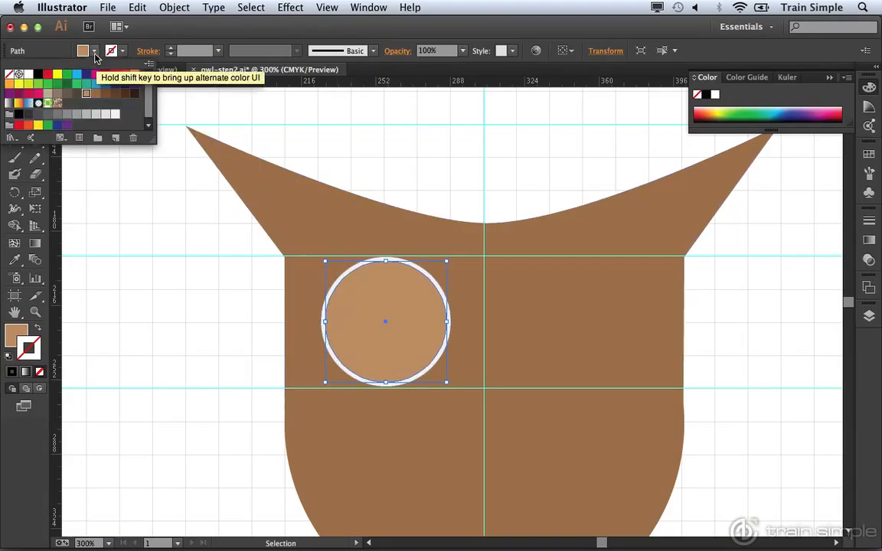
pyautogui.click(39, 75)
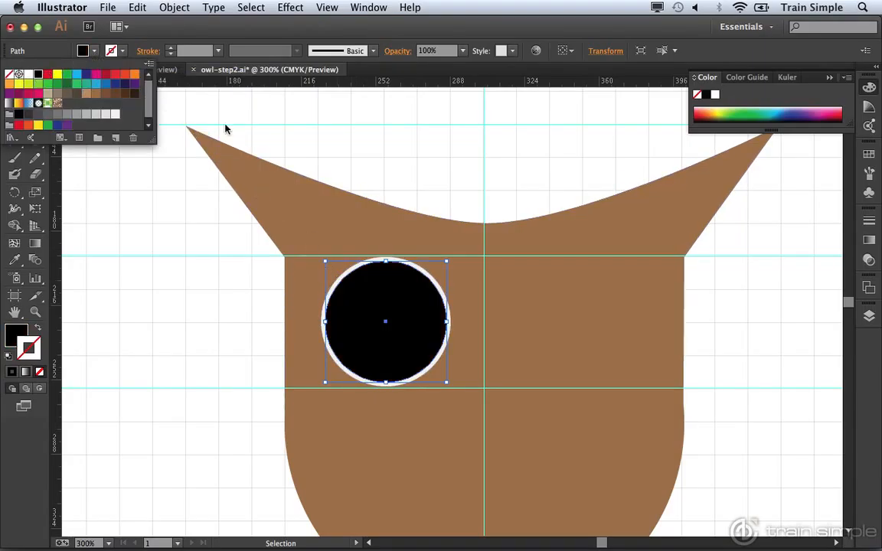
pyautogui.click(382, 158)
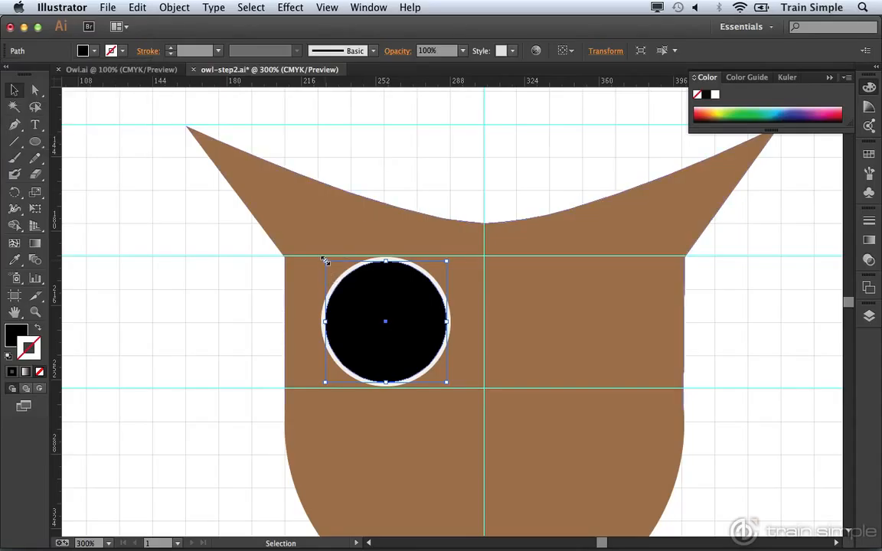
# Step: Scale the black circle down slightly about its center, leaving a thin light brown ring, and deselect it
pyautogui.moveTo(326, 261); pyautogui.dragTo(327, 261)
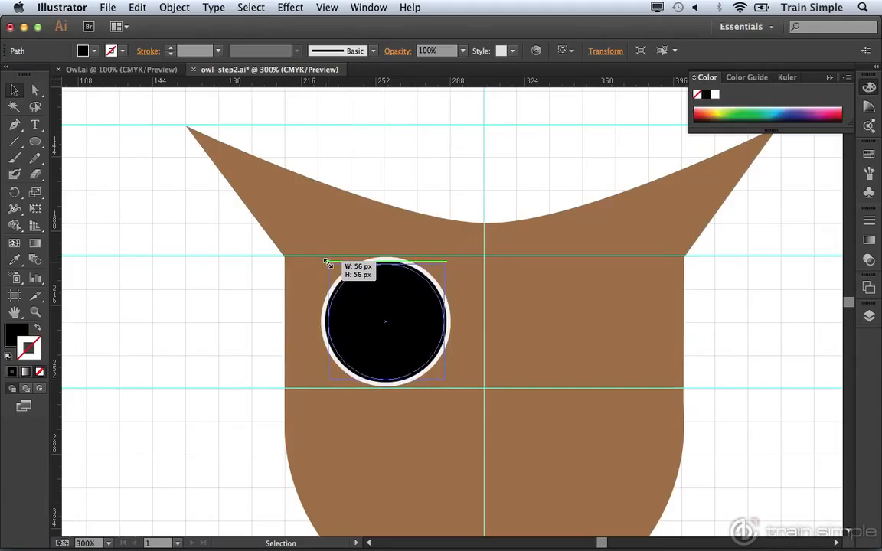
pyautogui.moveTo(327, 262); pyautogui.dragTo(327, 262)
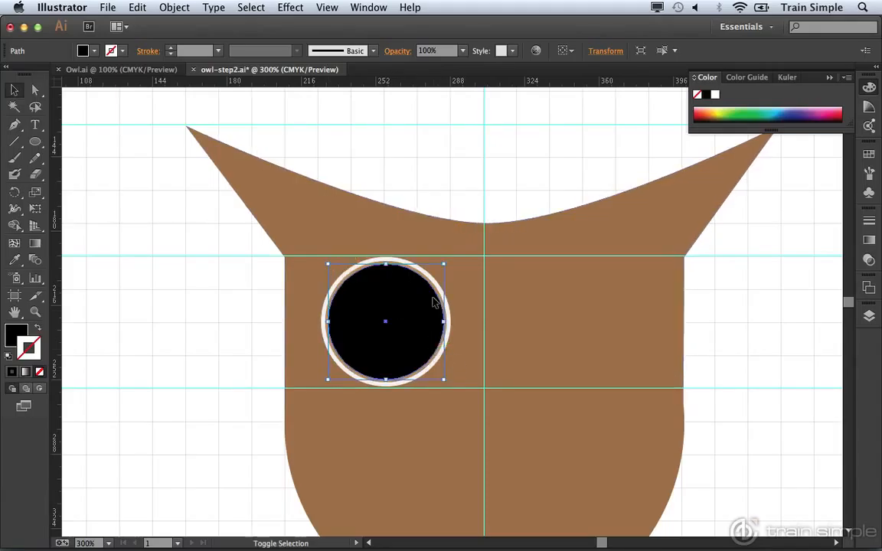
pyautogui.moveTo(444, 380); pyautogui.dragTo(444, 382)
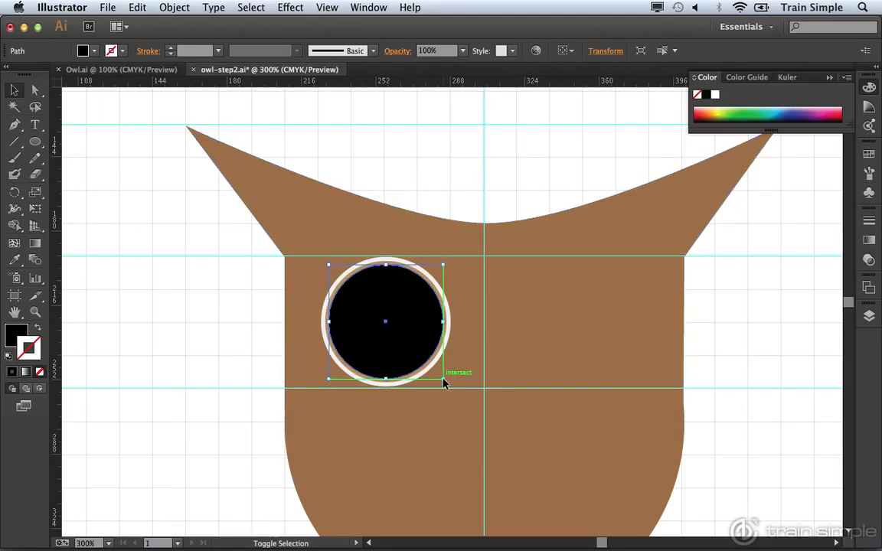
pyautogui.click(245, 350)
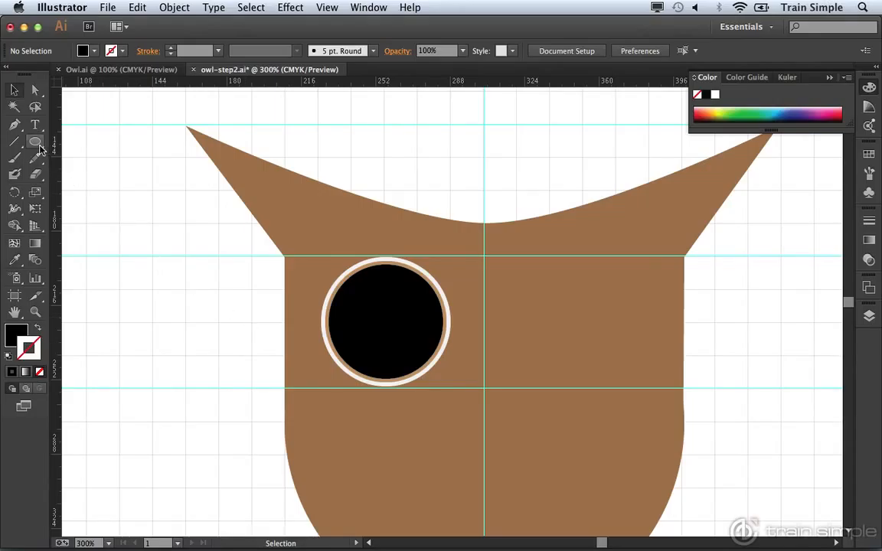
# Step: Draw a small light gray highlight circle without a stroke near the upper-right edge of the black pupil
pyautogui.click(94, 51)
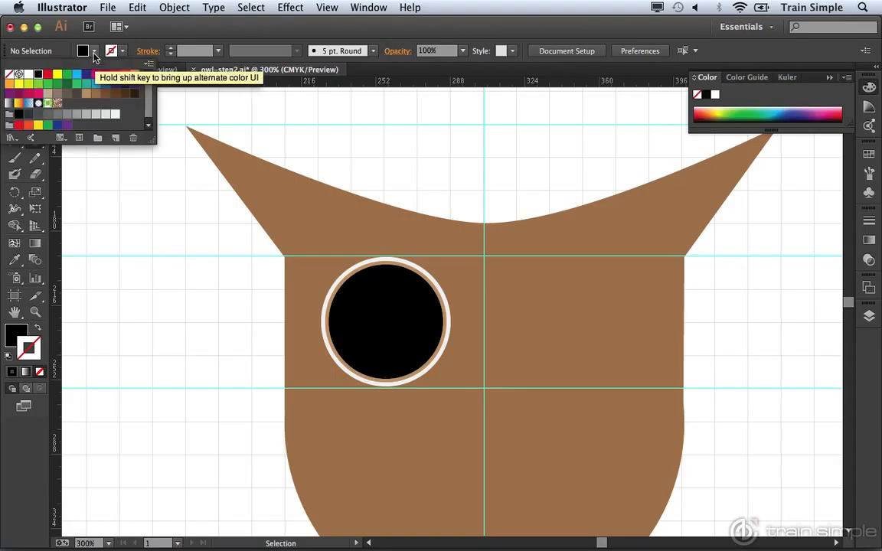
pyautogui.click(115, 115)
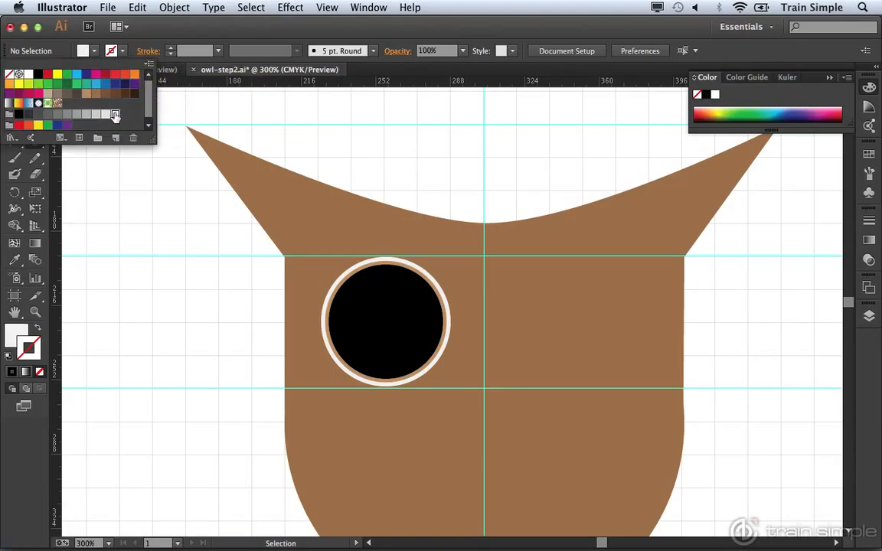
pyautogui.press('l')
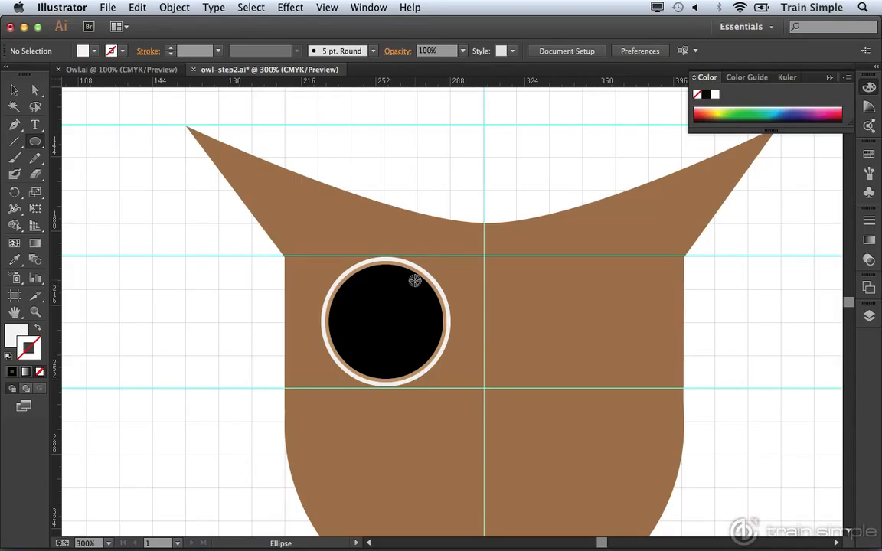
pyautogui.moveTo(414, 281); pyautogui.dragTo(417, 284)
pyautogui.moveTo(424, 288); pyautogui.dragTo(424, 289)
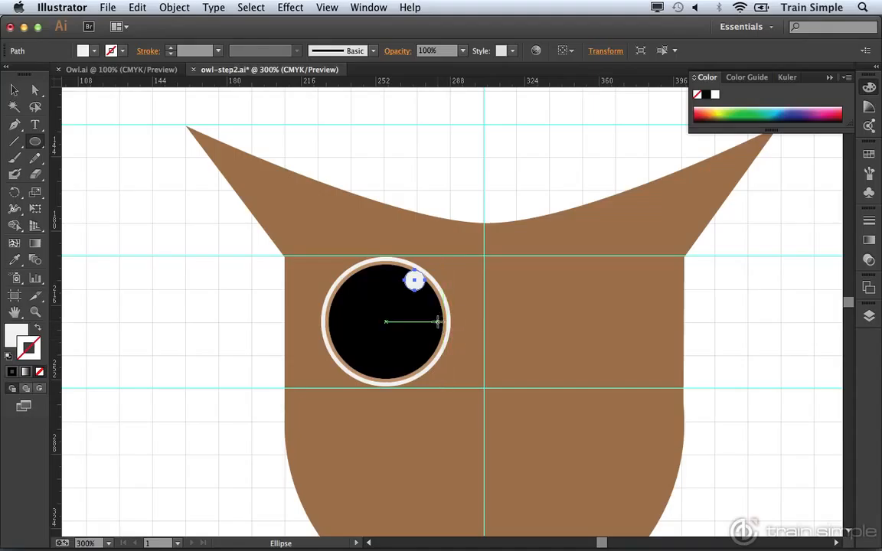
# Step: Add a smaller light gray highlight circle at the pupil's right edge, nudge it slightly outward, and deselect it
pyautogui.moveTo(438, 322); pyautogui.dragTo(437, 321)
pyautogui.press('Right')
pyautogui.press('Right')
pyautogui.press('v')
pyautogui.click(14, 90)
pyautogui.click(125, 209)
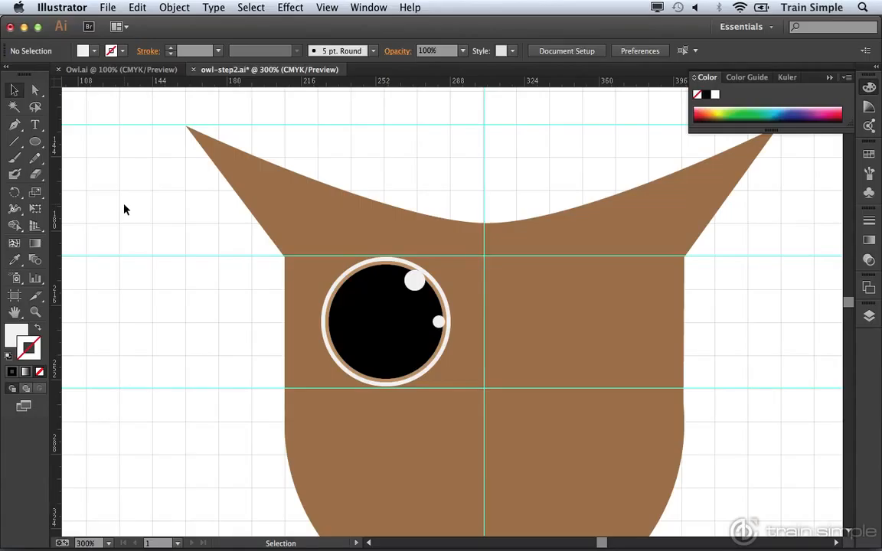
# Step: Select all the eye's concentric circles together with both highlights and group them into one object
pyautogui.click(324, 326)
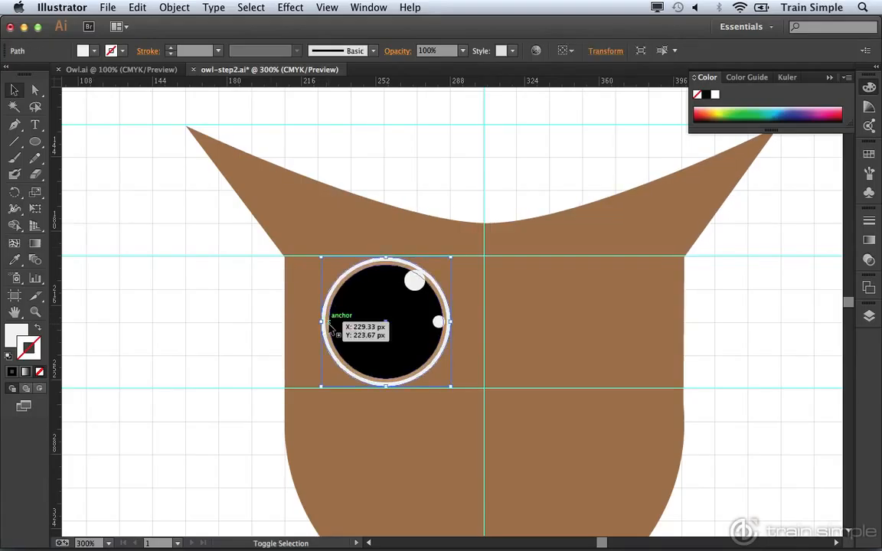
pyautogui.keyDown('shift'); pyautogui.click(330, 327); pyautogui.keyUp('shift')
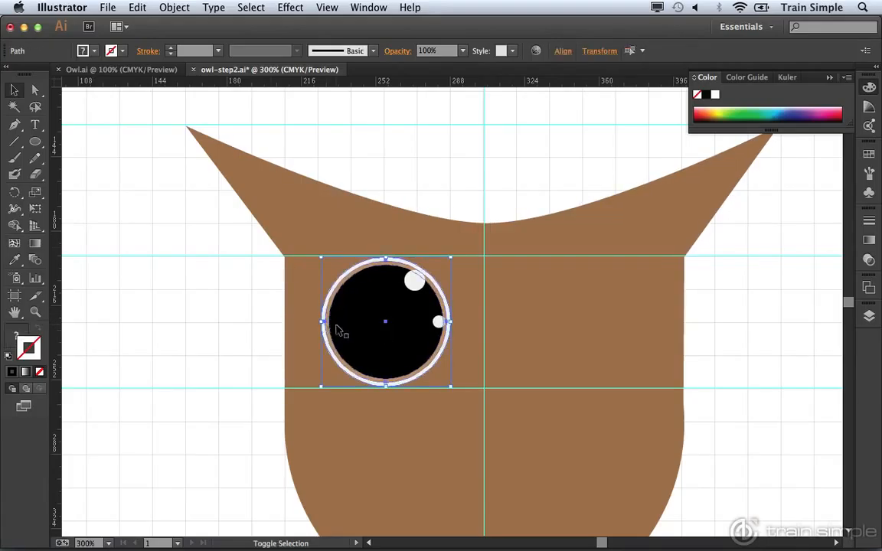
pyautogui.keyDown('shift'); pyautogui.click(414, 281); pyautogui.keyUp('shift')
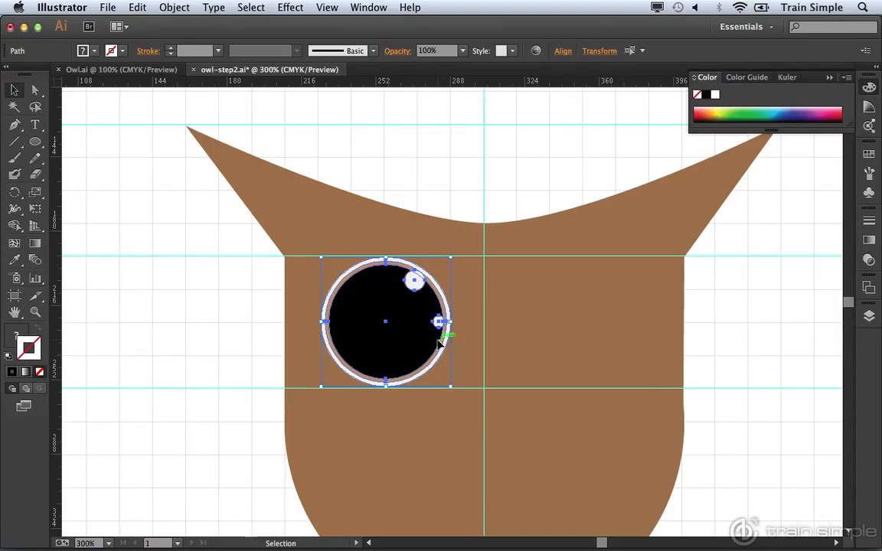
pyautogui.click(175, 8)
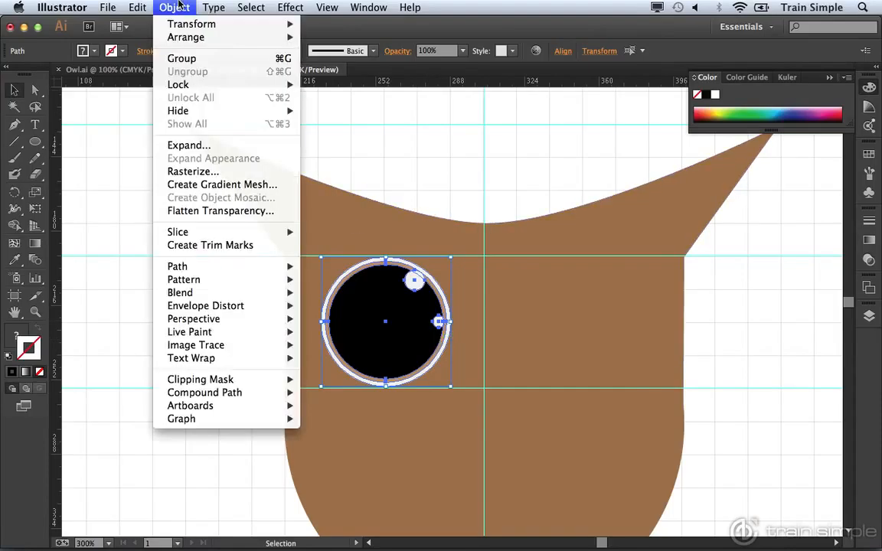
pyautogui.click(192, 59)
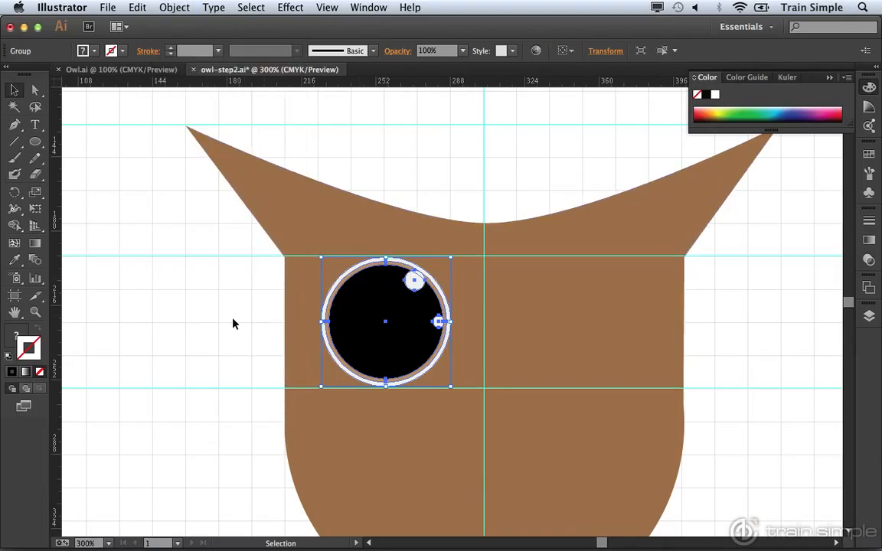
# Step: Nudge the eye group toward the vertical center guide and place a duplicate at the same height on the guide's other side
pyautogui.click(270, 321)
pyautogui.click(373, 333)
pyautogui.hotkey('shift', 'Right')
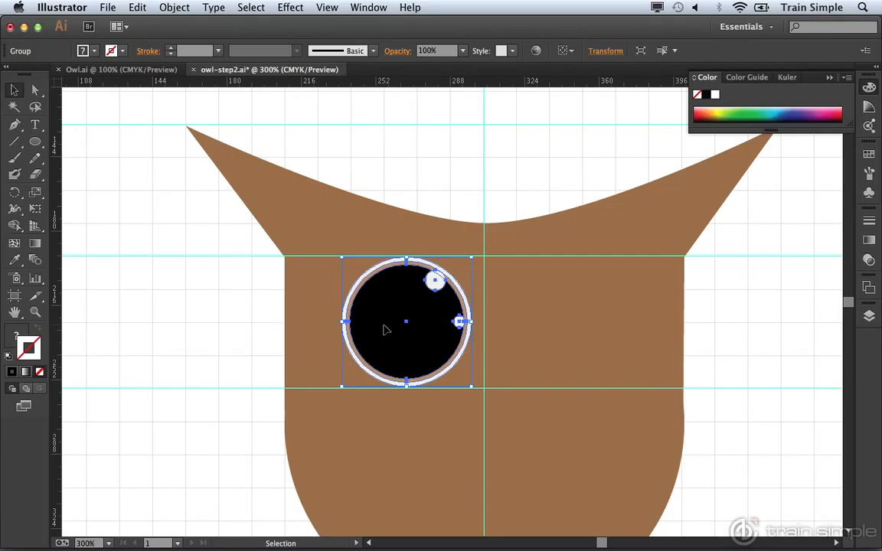
pyautogui.moveTo(385, 329); pyautogui.dragTo(539, 330)
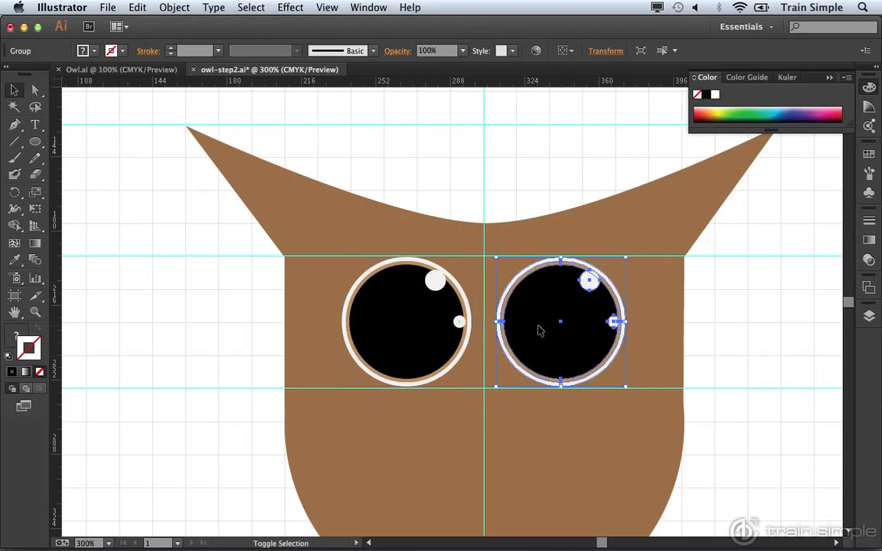
pyautogui.click(184, 327)
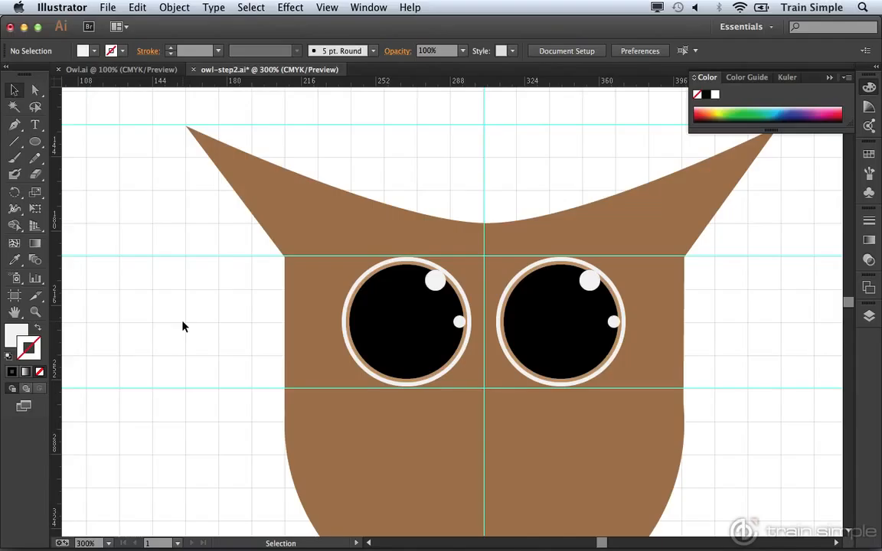
# Step: Draw a light brown circle about 93 px in diameter over the left eye, reaching from the body's edge nearly to the center guide
pyautogui.click(38, 143)
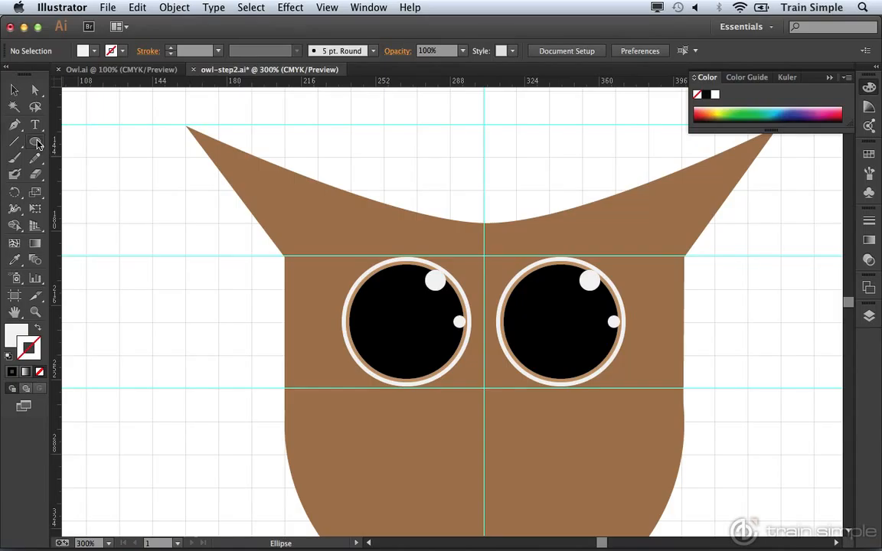
pyautogui.click(86, 51)
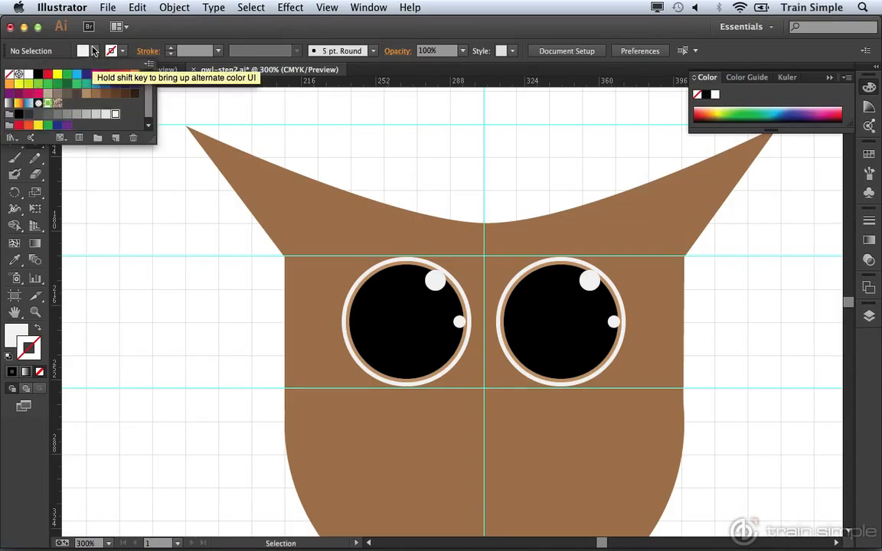
pyautogui.click(86, 94)
pyautogui.press('Escape')
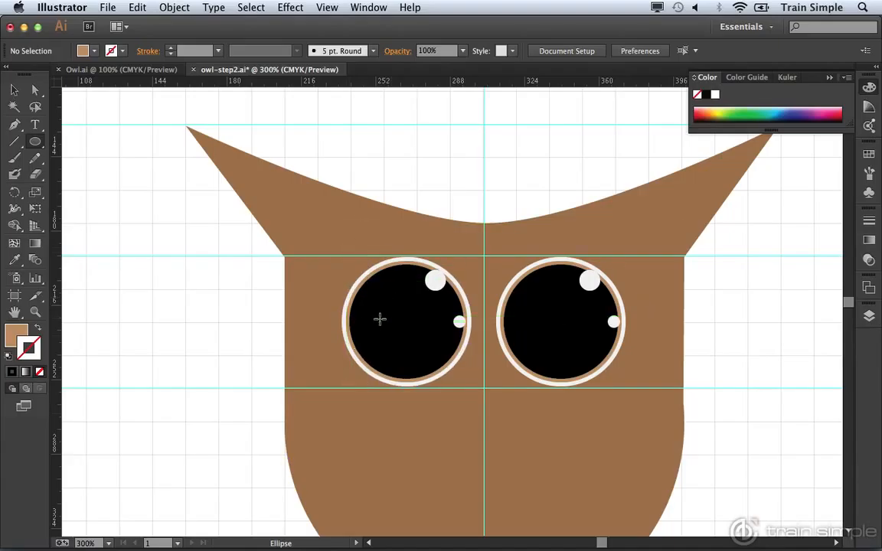
pyautogui.moveTo(382, 319); pyautogui.dragTo(454, 415)
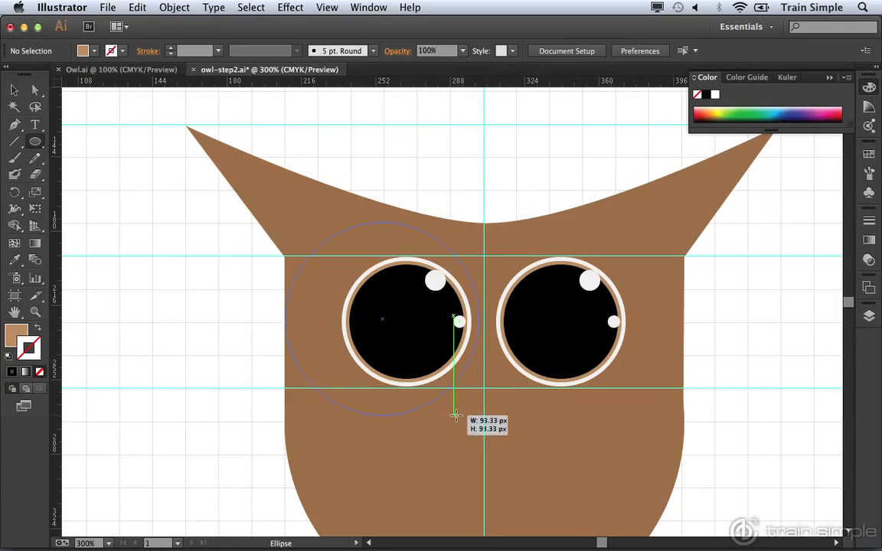
pyautogui.moveTo(455, 415); pyautogui.dragTo(455, 414)
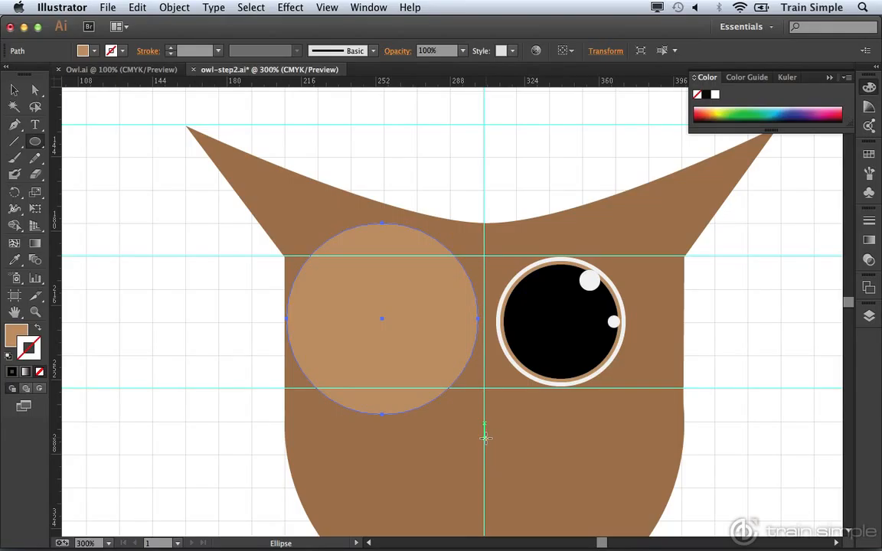
# Step: Send the large light brown circle backward until it sits behind the left eye but in front of the body
pyautogui.click(186, 6)
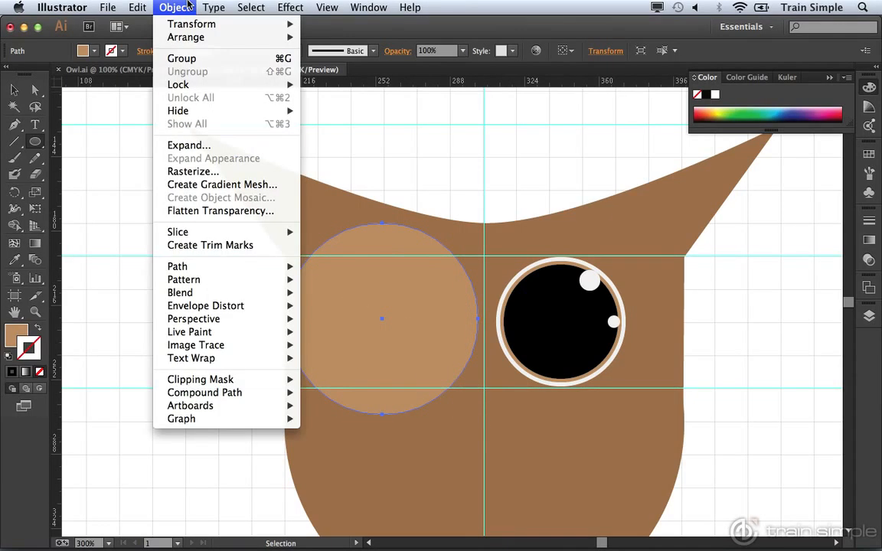
pyautogui.moveTo(188, 41)
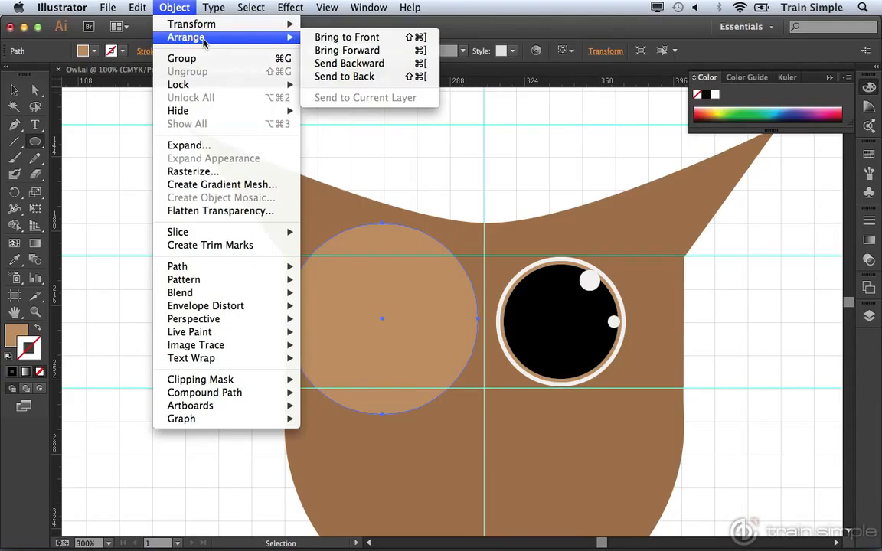
pyautogui.click(343, 64)
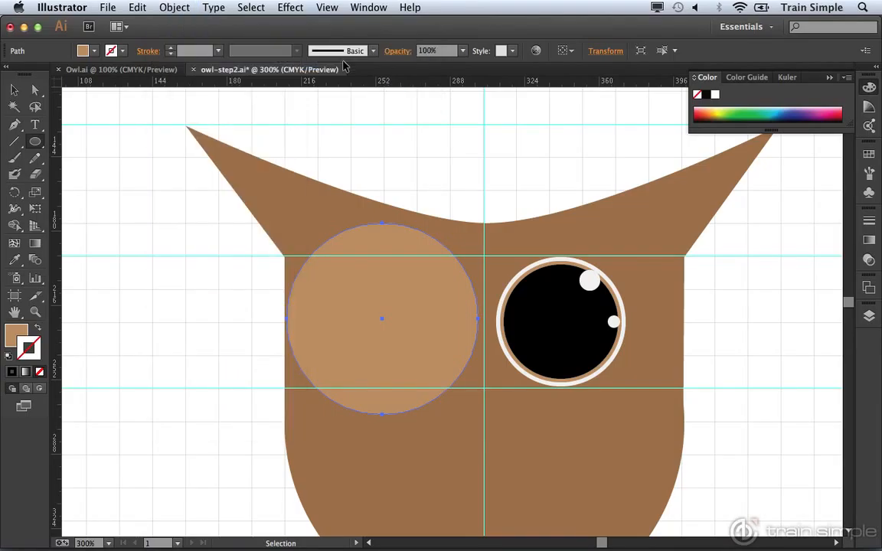
pyautogui.press('super+bracketleft')
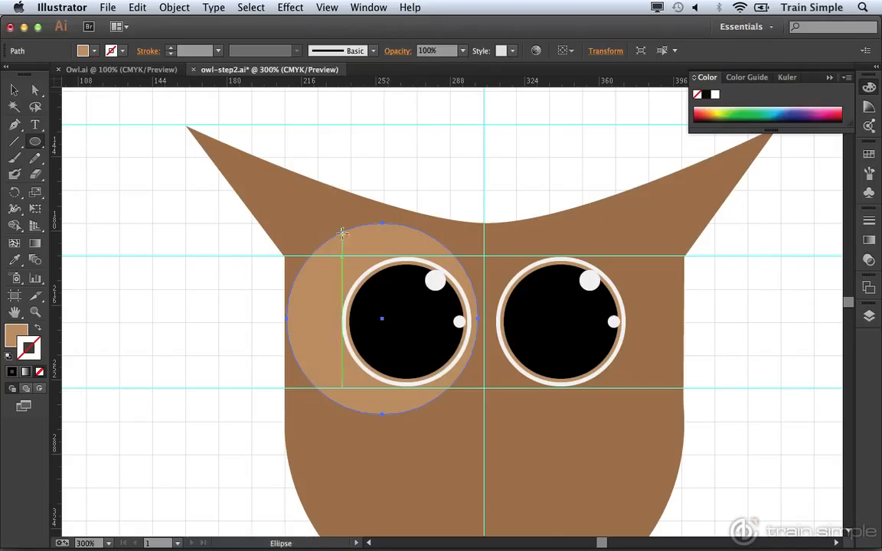
# Step: Duplicate the large light brown circle horizontally to sit behind the right eye, reaching the body's right edge
pyautogui.press('v')
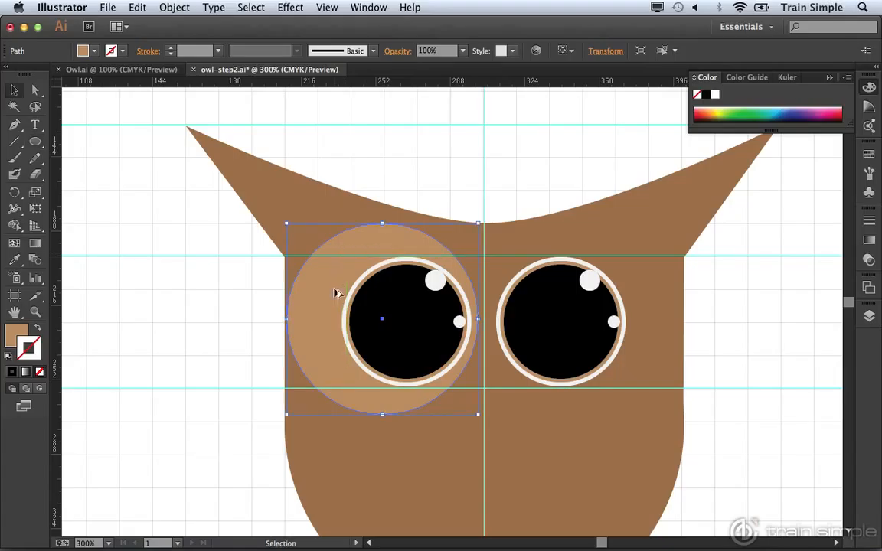
pyautogui.moveTo(334, 294); pyautogui.dragTo(541, 290)
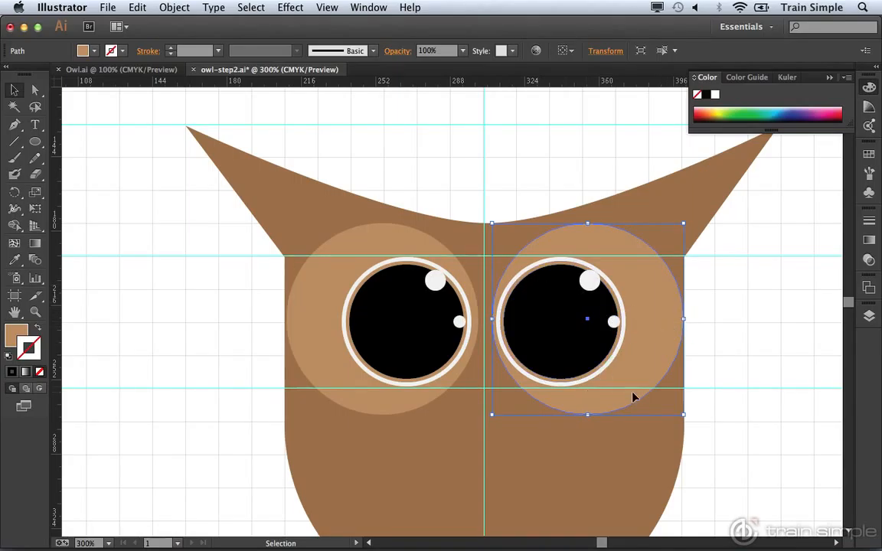
pyautogui.click(769, 372)
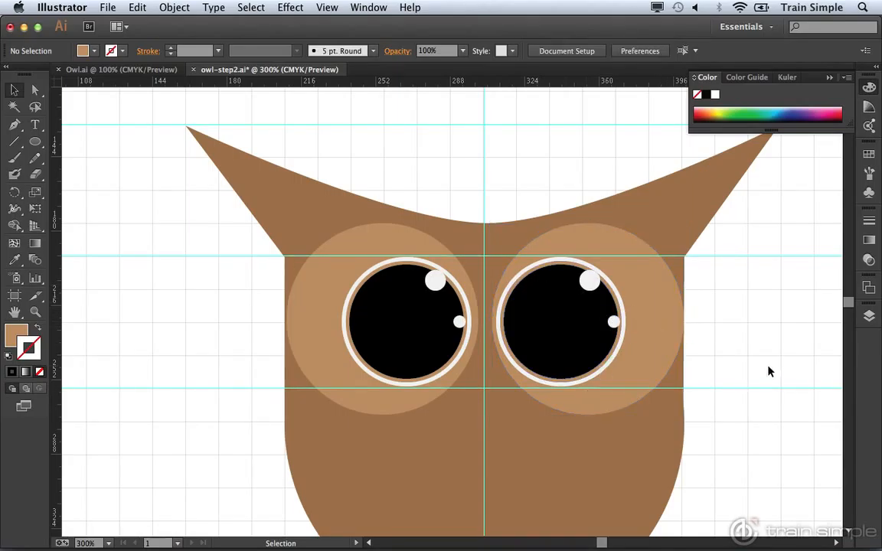
# Step: Nudge the right eye group slightly away from the center guide and deselect it
pyautogui.click(567, 340)
pyautogui.press('Right')
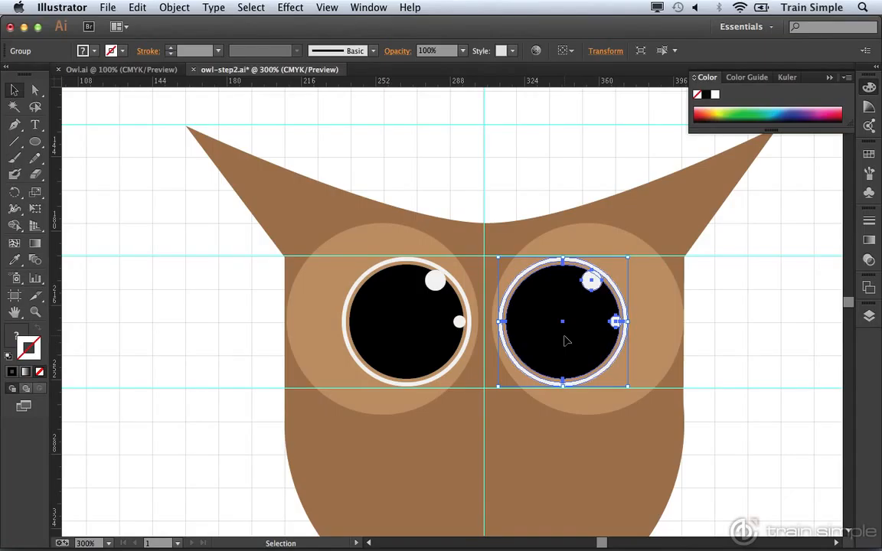
pyautogui.click(740, 334)
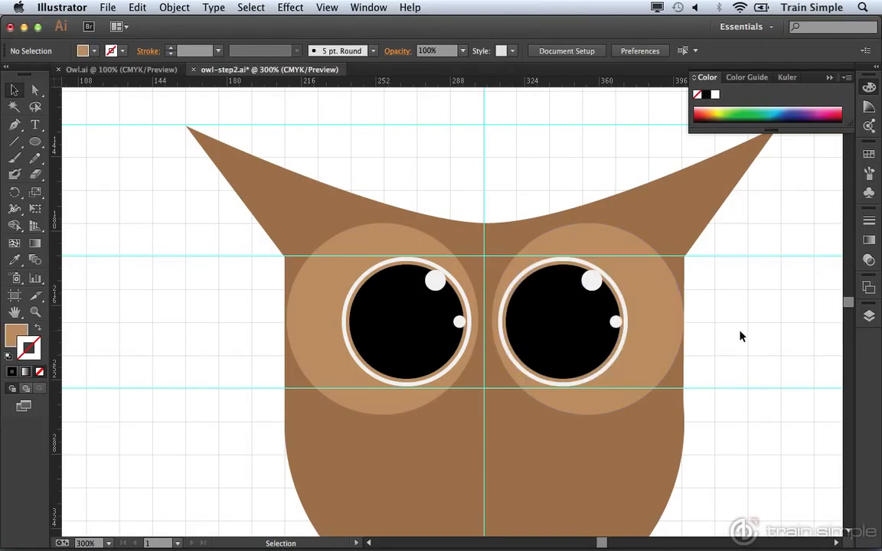
# Step: Compare the whole owl in progress with the finished reference in Owl.ai and return to owl-step2.ai
pyautogui.keyDown('alt'); pyautogui.keyDown('super'); pyautogui.click(473, 335); pyautogui.keyUp('super'); pyautogui.keyUp('alt')
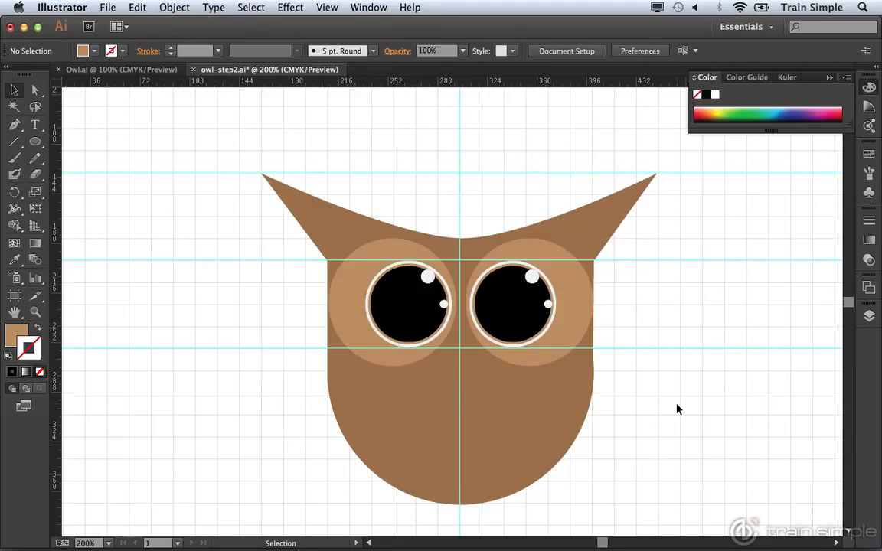
pyautogui.click(131, 71)
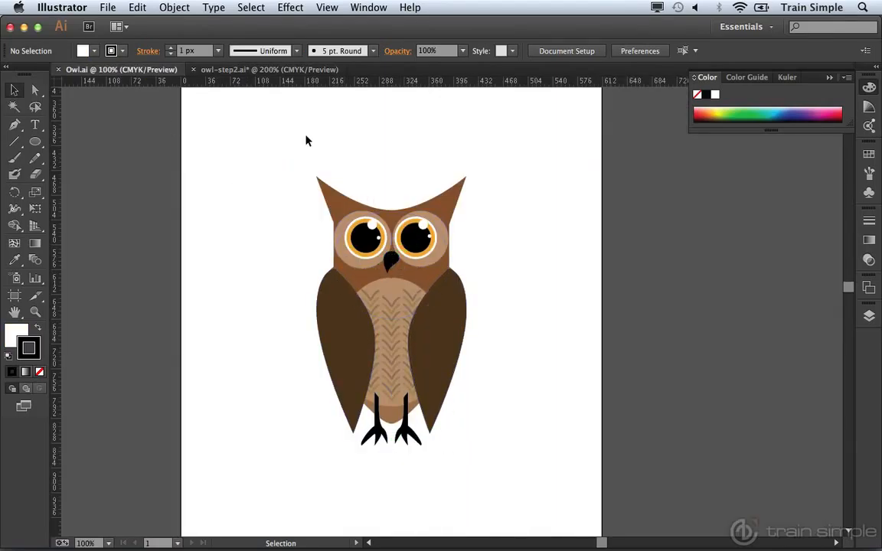
pyautogui.click(261, 71)
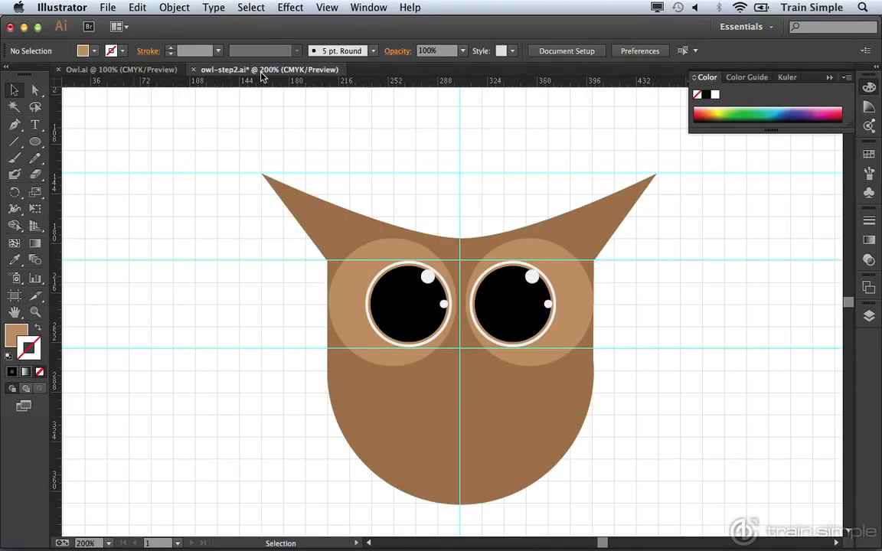